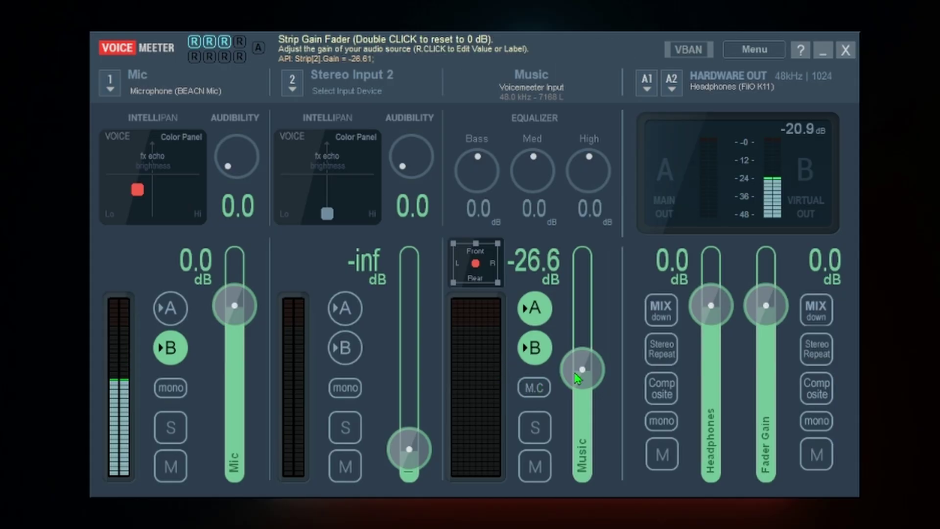
- Bring the Music strip's gain up through -15.3 dB to about -12.2 dB
drag(581, 372, 587, 346)
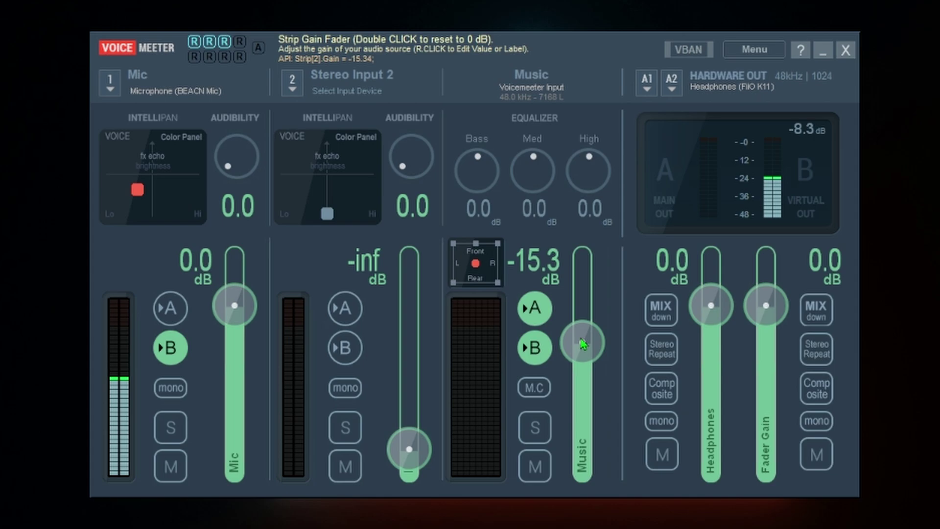
drag(582, 344, 582, 337)
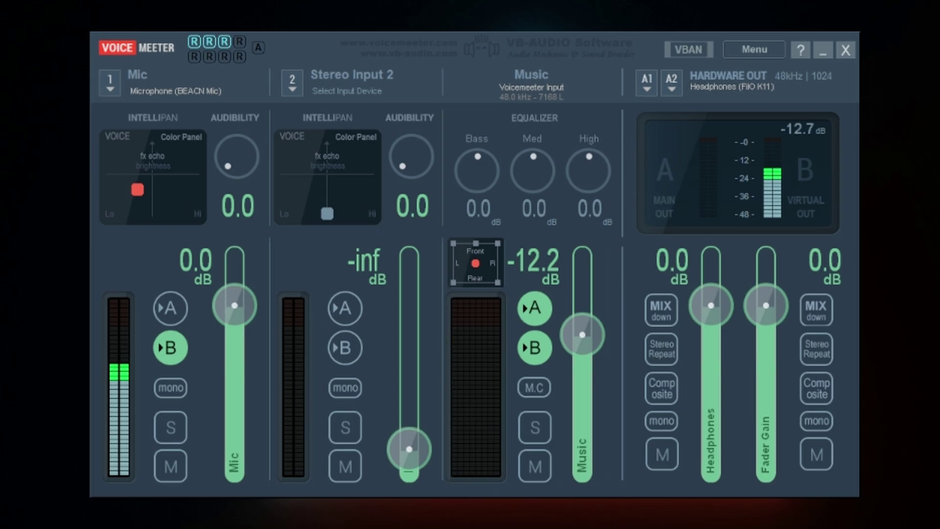
key(alt+Tab)
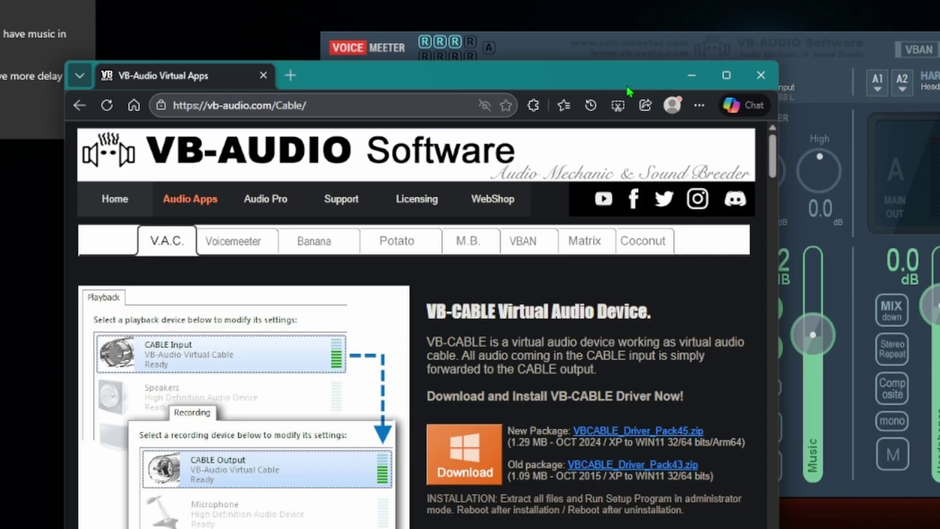
click(684, 83)
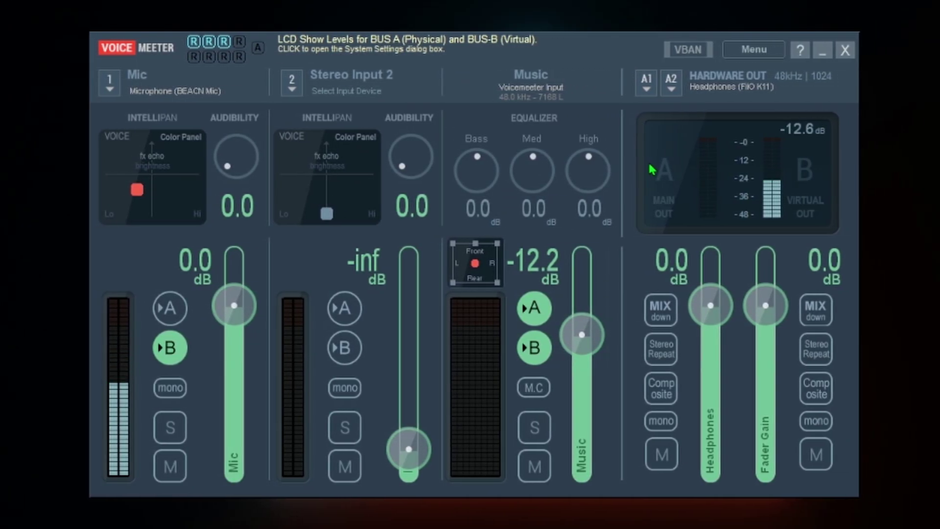
click(369, 88)
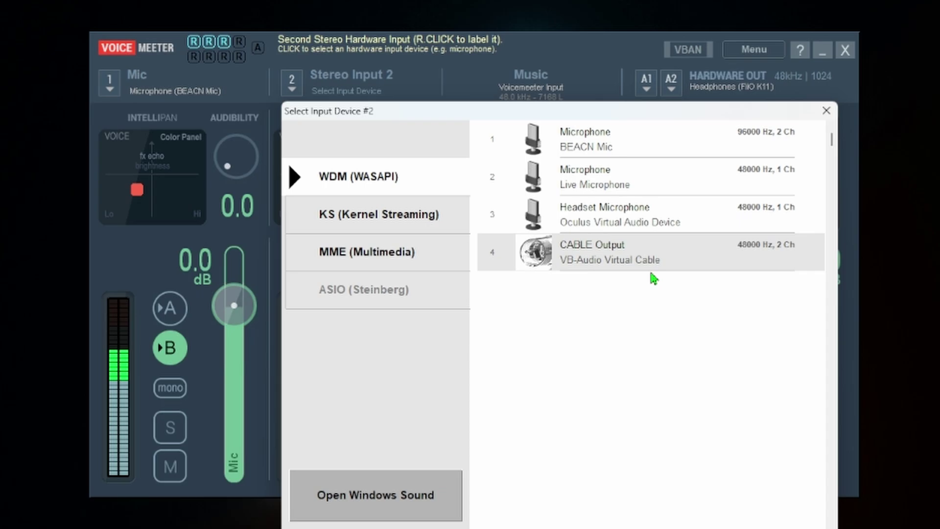
click(826, 117)
click(671, 83)
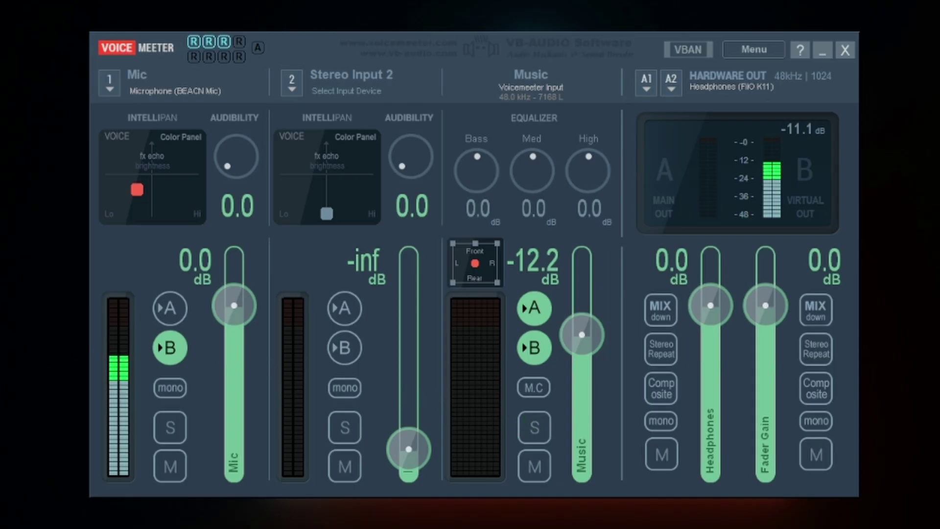
- Pull the Music gain down to about -38 dB, then settle it back at -23.2 dB
drag(582, 334, 571, 371)
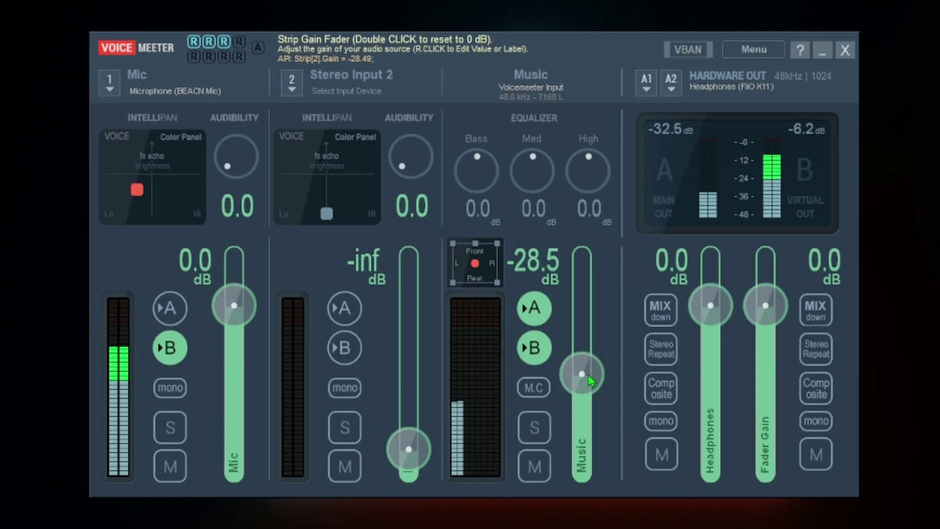
drag(588, 375, 582, 398)
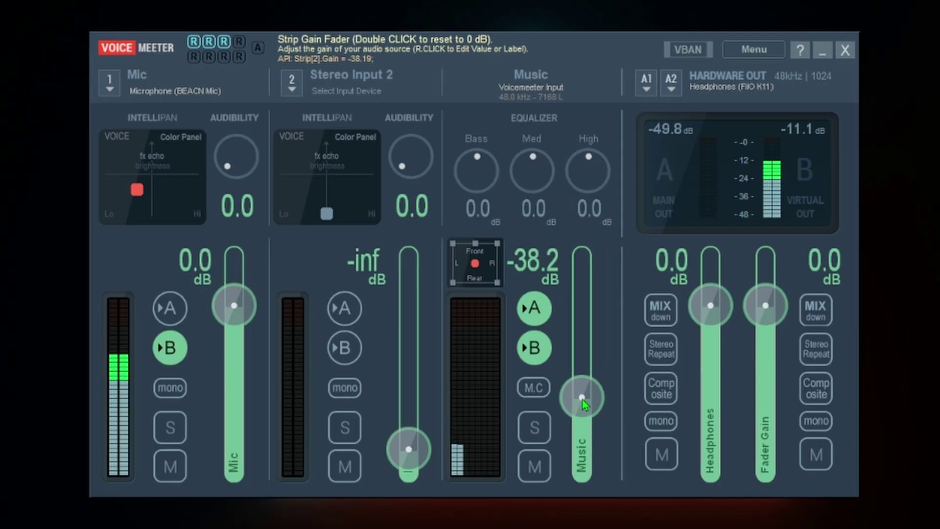
drag(584, 399, 582, 377)
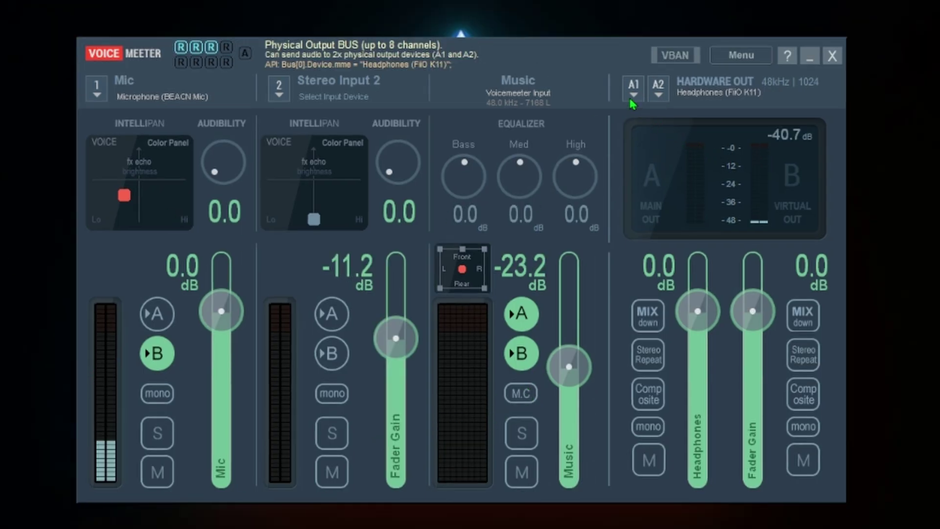
- Route the A2 hardware output to the MME CABLE Input (VB-Audio Virtual Cable) device
click(658, 88)
drag(414, 62, 386, 46)
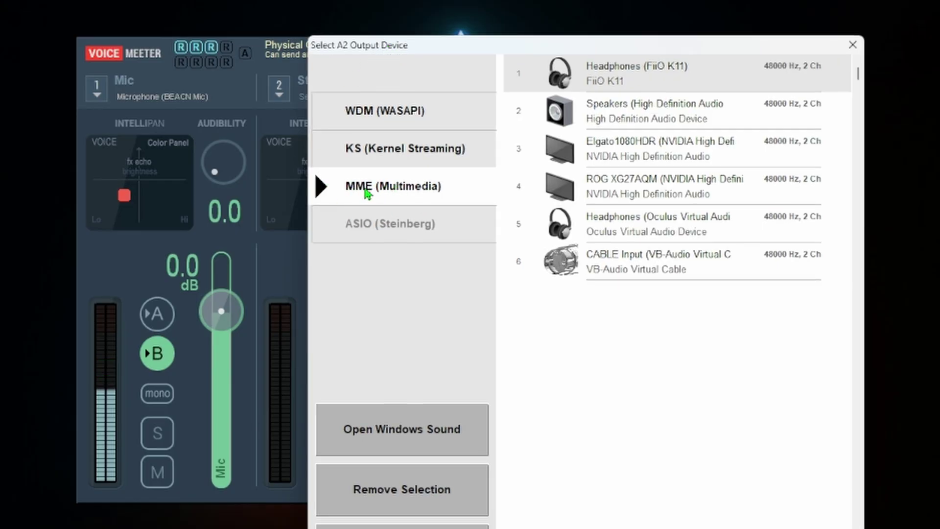
click(601, 259)
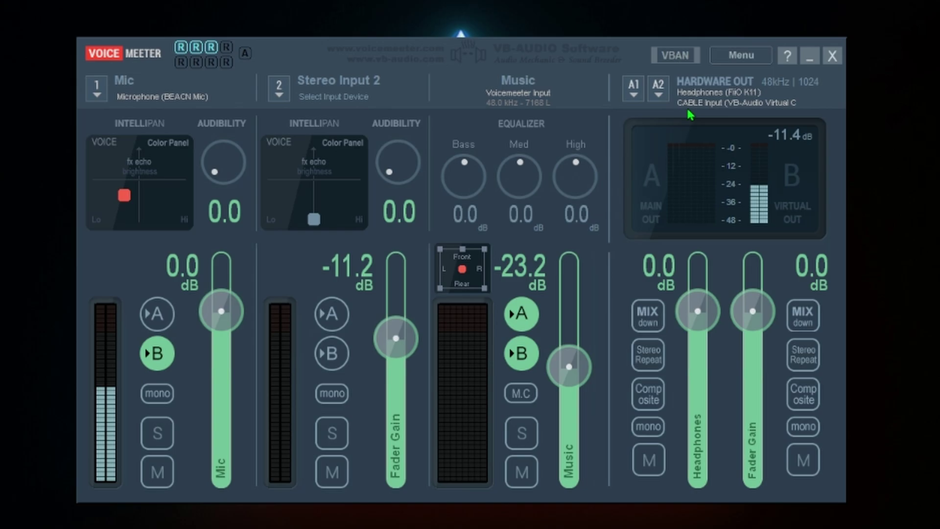
- Set Stereo Input 2's input device to the WDM CABLE Output (VB-Audio Virtual Cable)
click(332, 98)
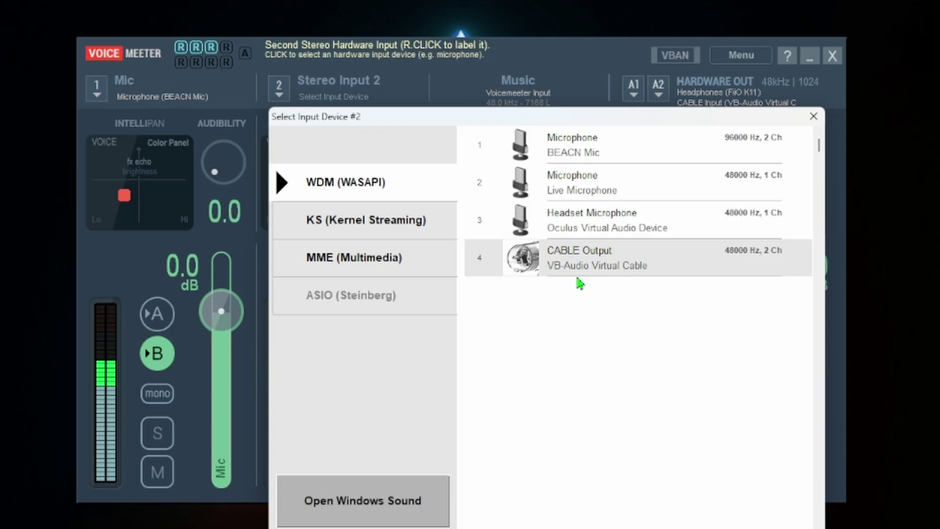
click(591, 271)
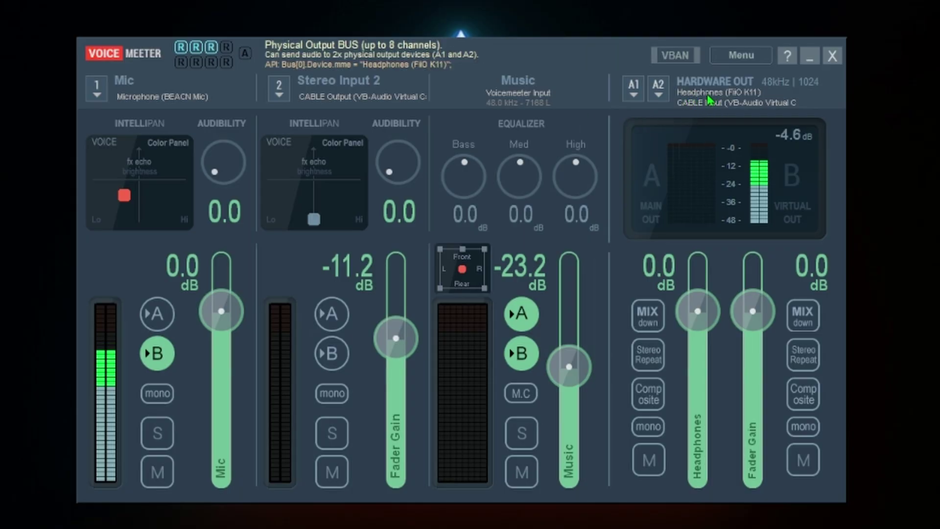
- Change MME buffering from 1024 to 512 samples in System Settings, then close the window
click(734, 56)
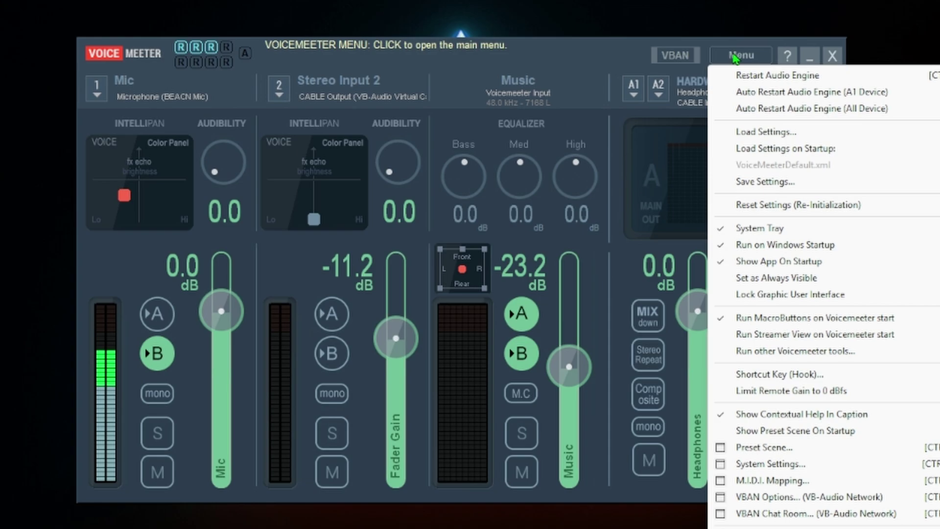
click(732, 465)
drag(724, 128, 393, 82)
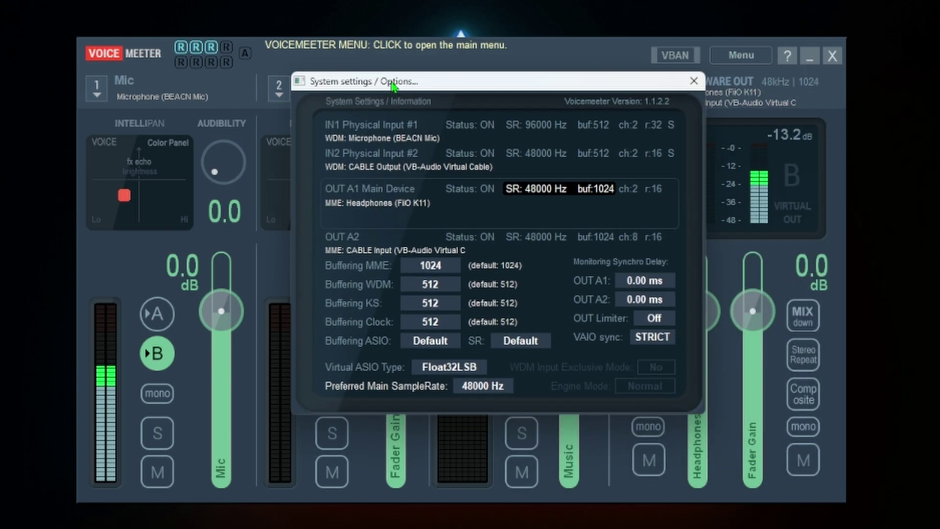
click(446, 267)
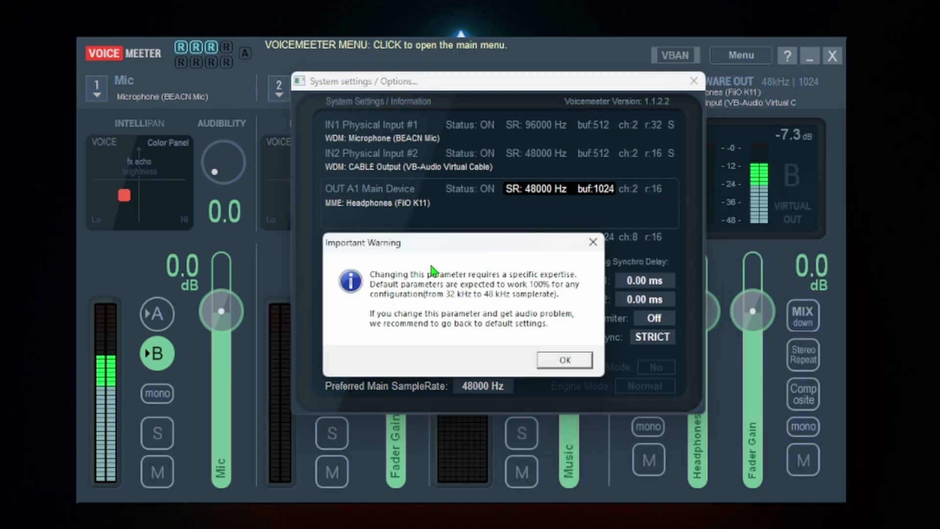
click(564, 360)
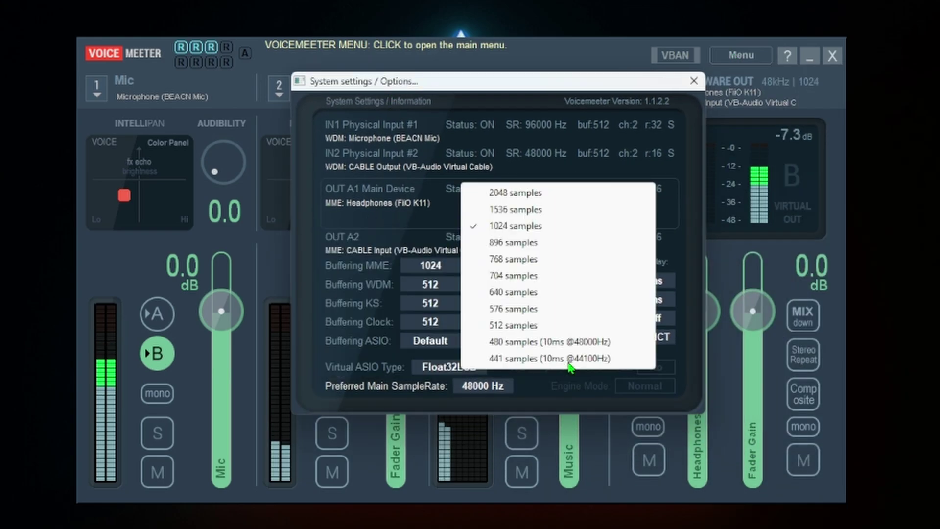
click(523, 327)
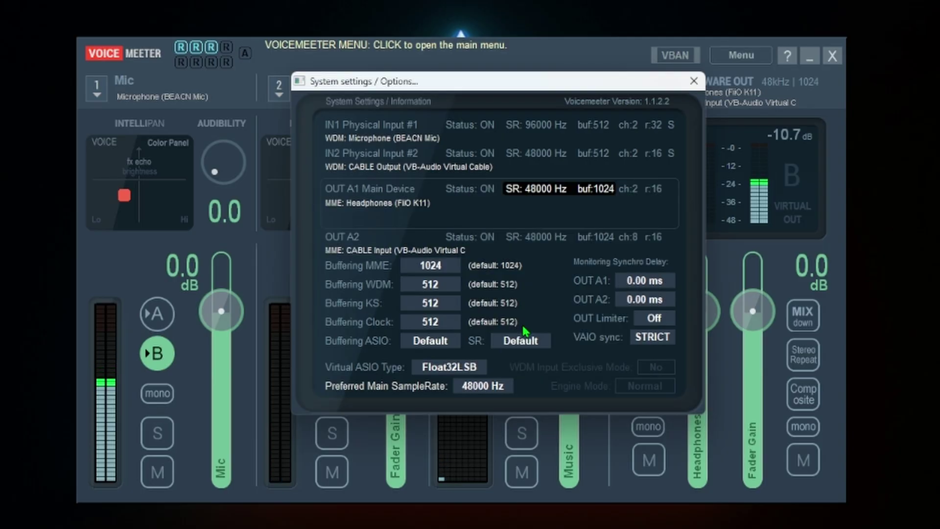
click(694, 81)
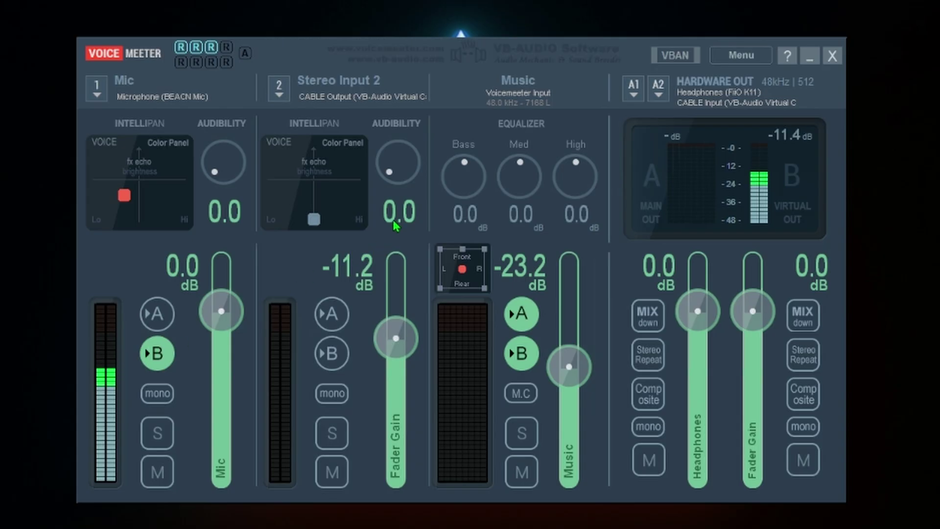
- Rename Stereo Input 2 to 'Delay Music' and snip a screenshot of the whole mixer window
right_click(331, 84)
text(De)
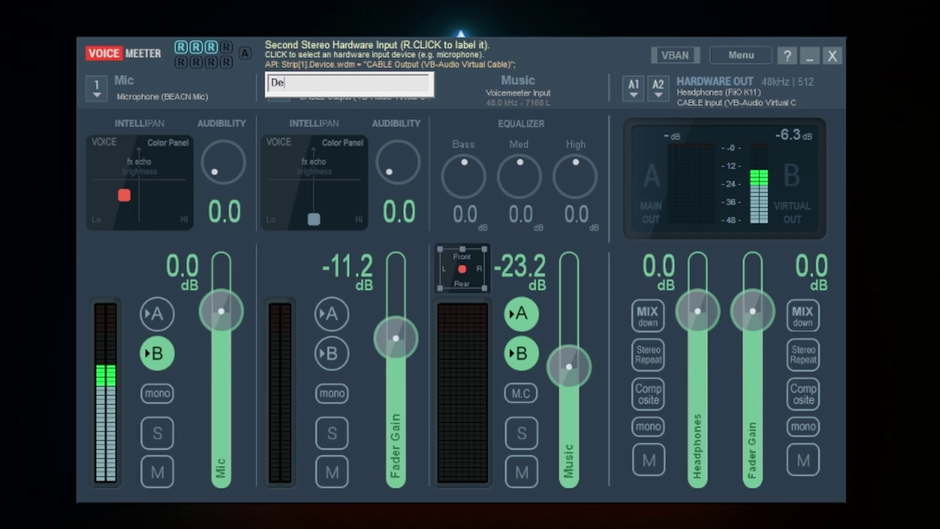
text(lay Music)
key(Return)
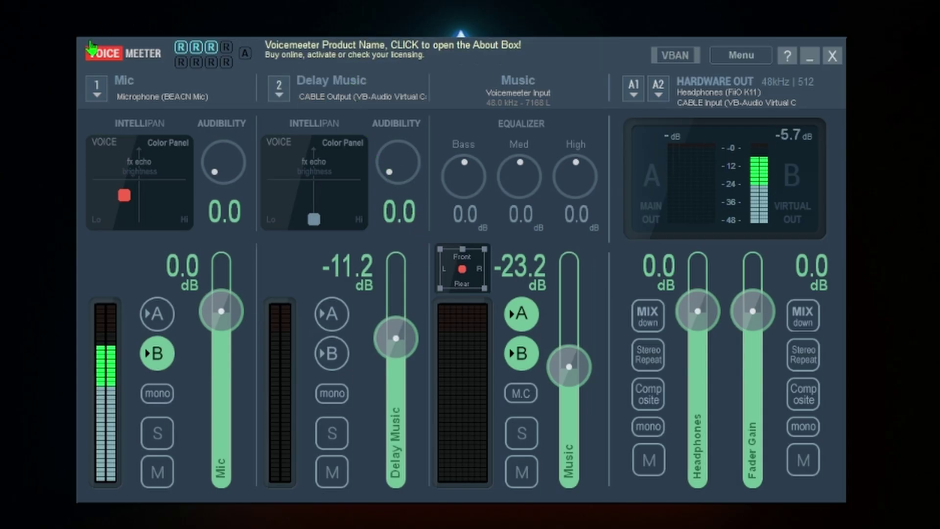
key(super+shift+s)
drag(73, 34, 846, 501)
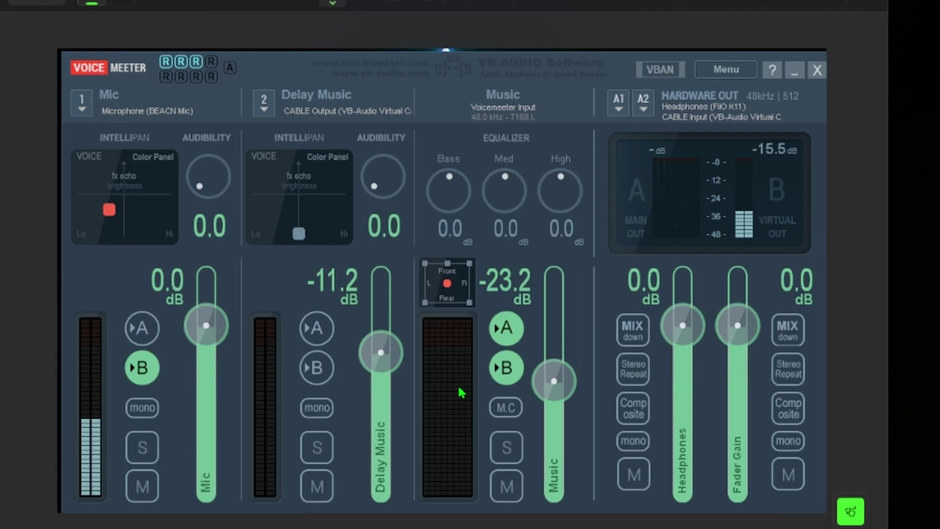
- Try a green pen mark beside Music's A routing, then undo and remove it
mouse_move(500, 315)
mouse_down()
mouse_move(511, 350)
mouse_move(504, 306)
mouse_up()
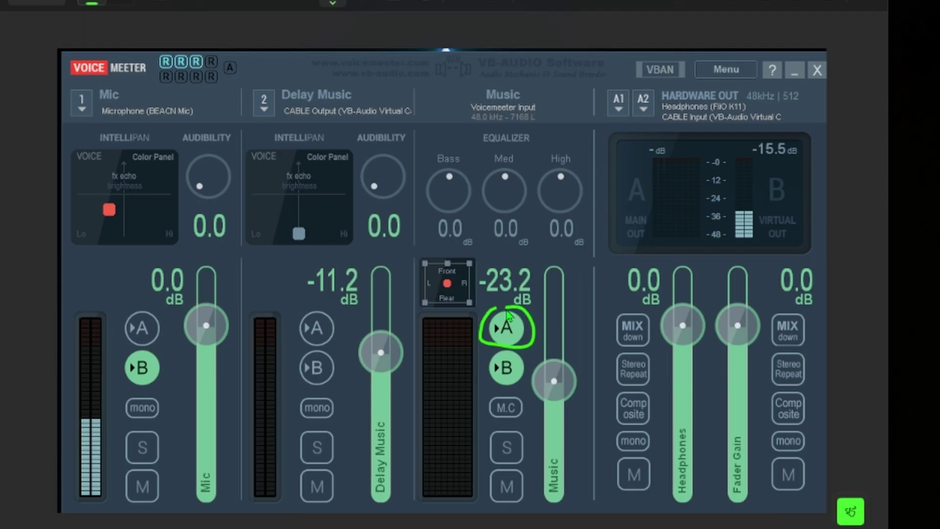
key(ctrl+z)
click(333, 4)
click(275, 141)
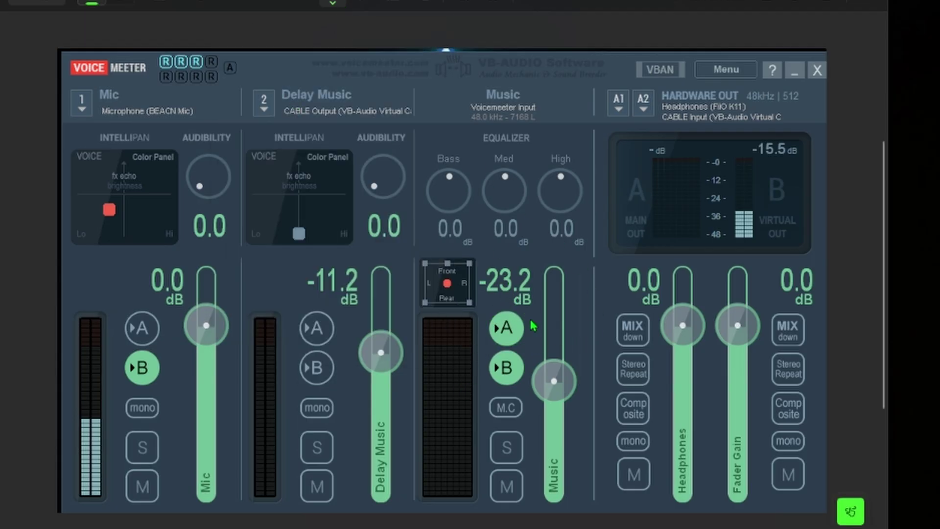
drag(500, 299, 493, 338)
click(850, 510)
- In red, circle Music's A routing, draw an arrow to Delay Music, and circle its meter
click(332, 4)
click(276, 114)
mouse_move(495, 309)
mouse_down()
mouse_move(489, 339)
mouse_move(525, 332)
mouse_move(492, 319)
mouse_move(504, 318)
mouse_move(622, 133)
mouse_up()
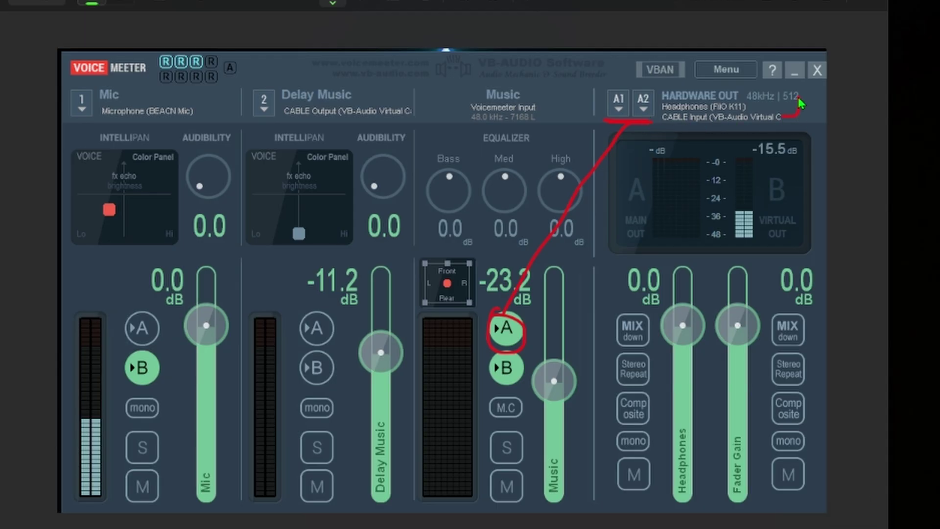
mouse_move(728, 53)
mouse_down()
mouse_move(507, 27)
mouse_move(428, 48)
mouse_move(377, 89)
mouse_up()
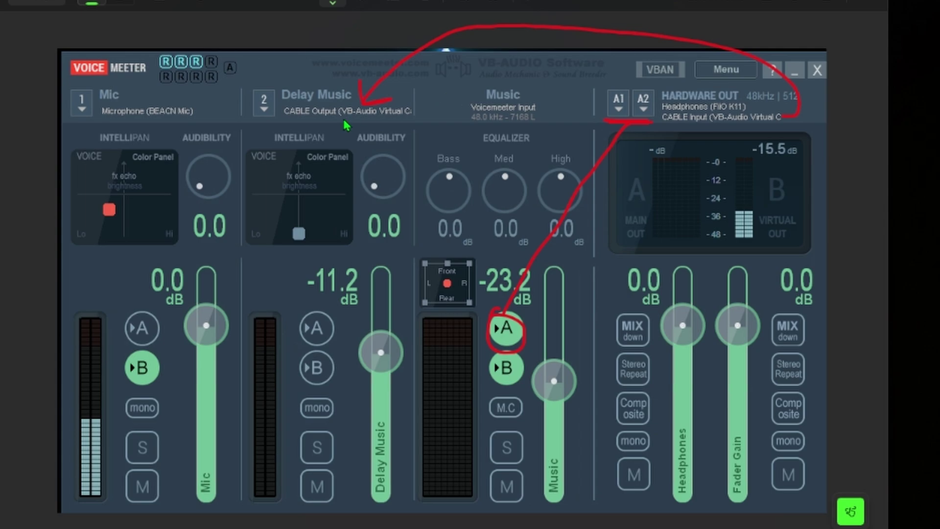
mouse_move(276, 329)
mouse_down()
mouse_move(279, 500)
mouse_move(246, 499)
mouse_move(271, 322)
mouse_up()
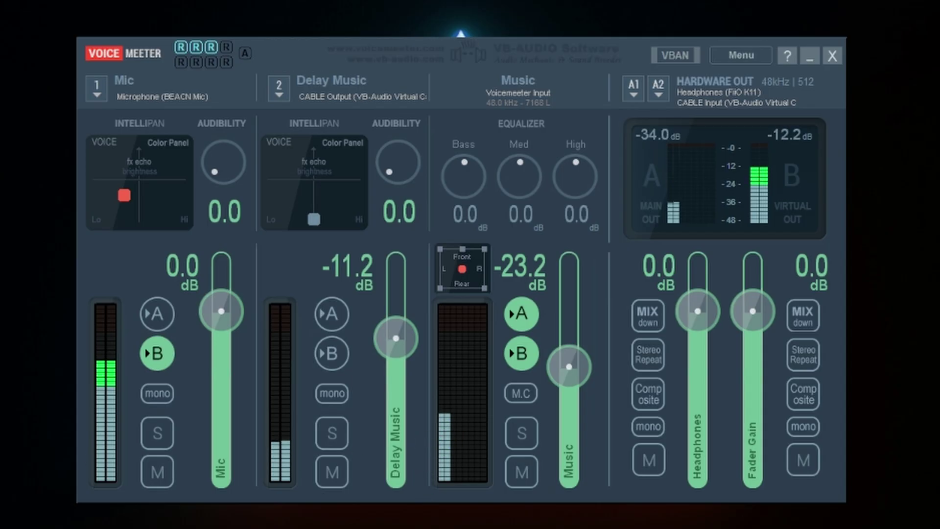
- Set the Delay Music gain to -20.2 dB and the Music gain to about -21.0 dB
drag(569, 367, 569, 346)
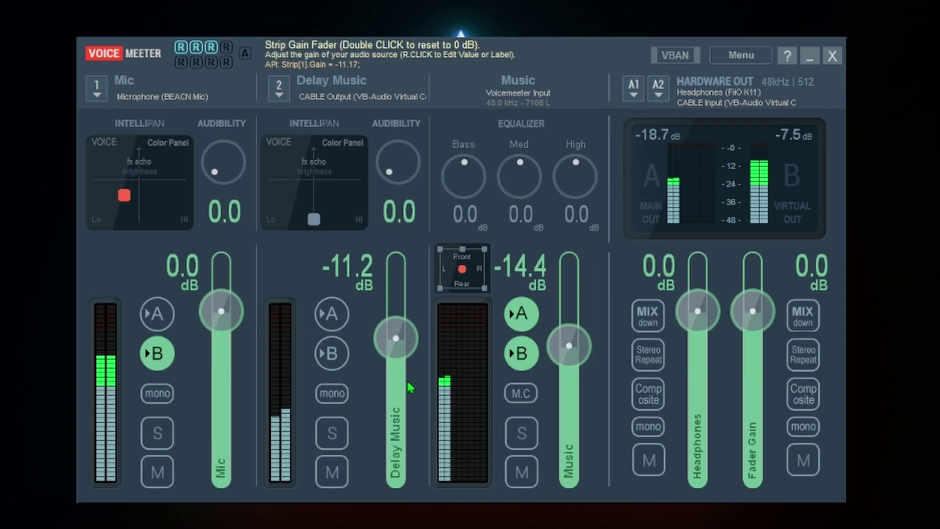
scroll(568, 357, down, 10)
drag(396, 338, 396, 360)
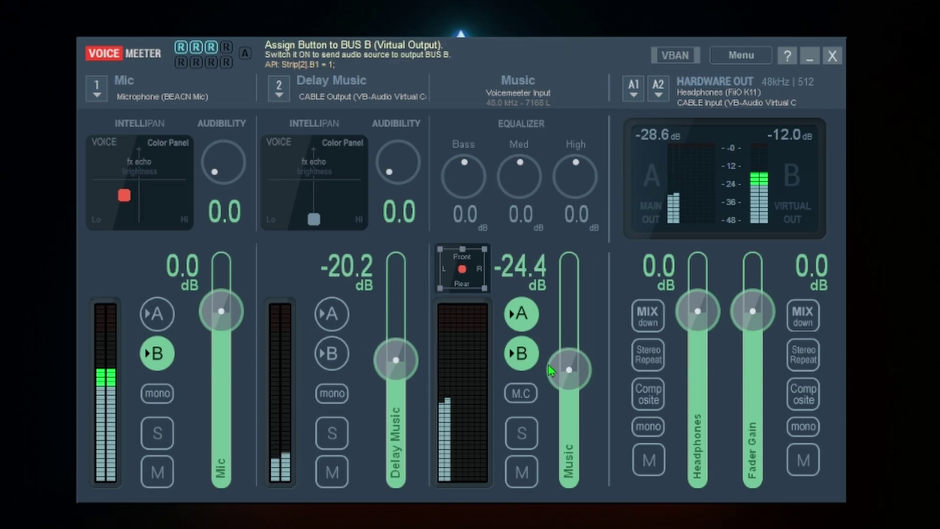
mouse_move(569, 370)
mouse_down()
mouse_move(577, 367)
mouse_move(569, 361)
mouse_up()
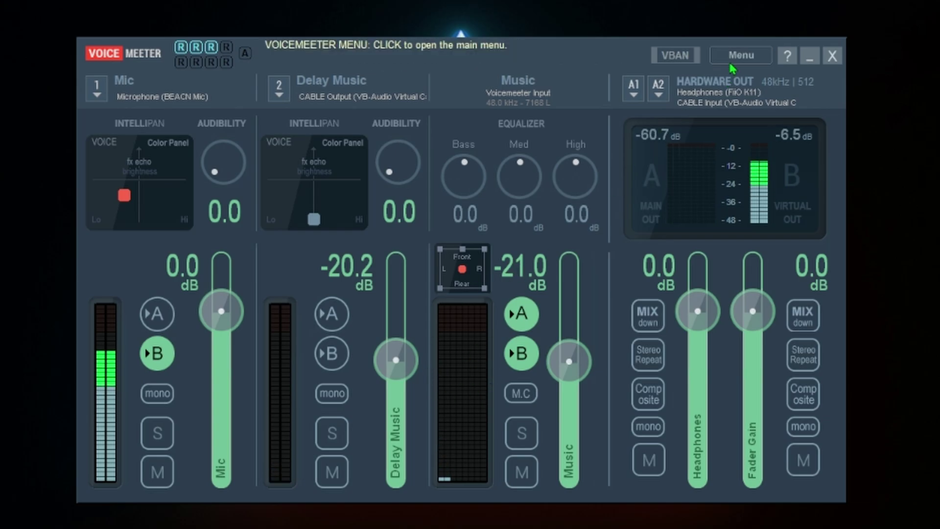
- Enter a 100 ms OUT A2 synchro delay in System Settings and close the dialog
click(741, 55)
click(803, 463)
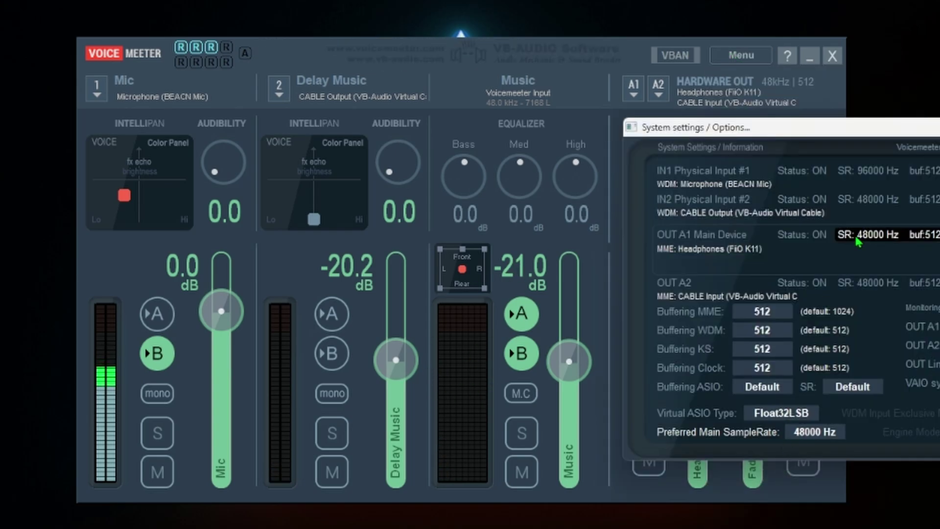
drag(818, 120, 668, 105)
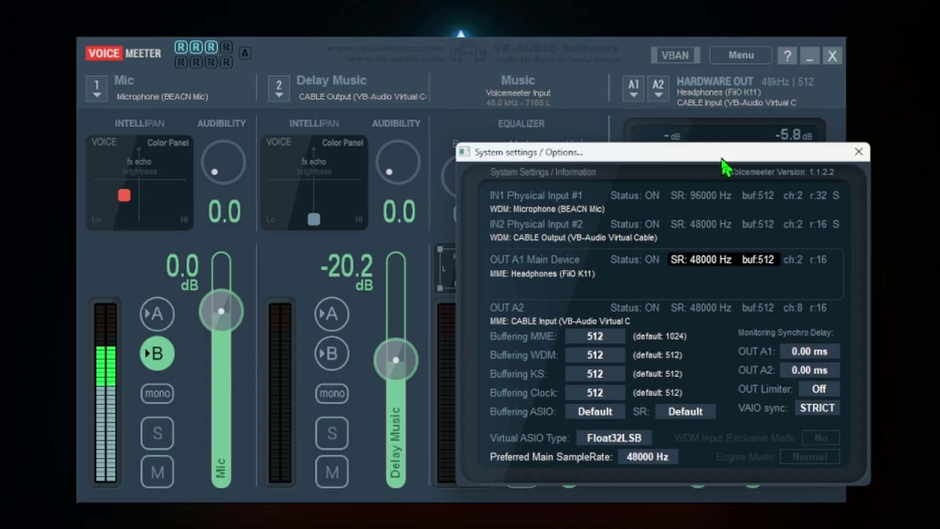
drag(723, 106, 712, 143)
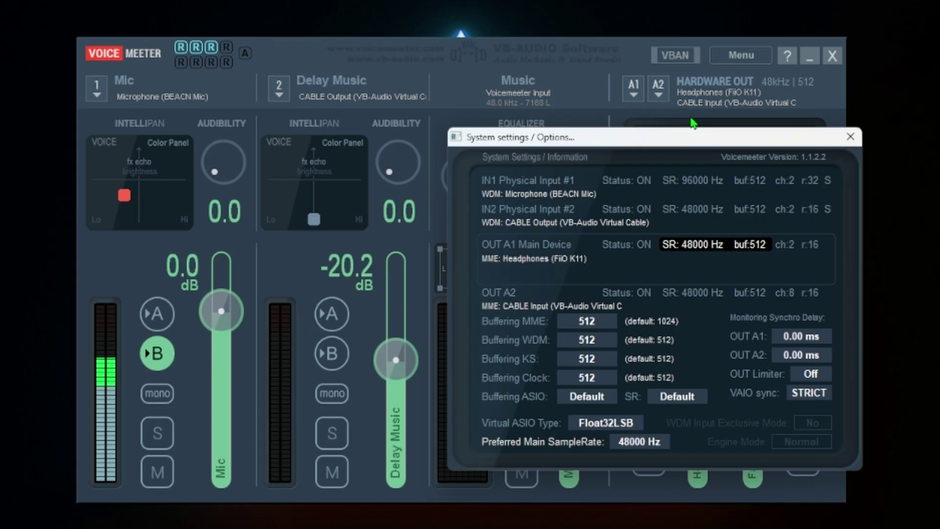
double_click(798, 358)
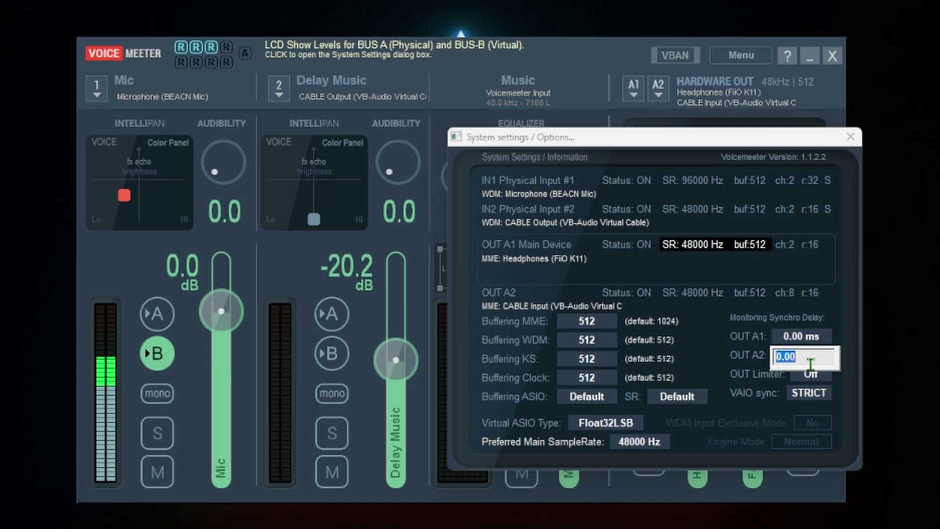
text(100)
key(Return)
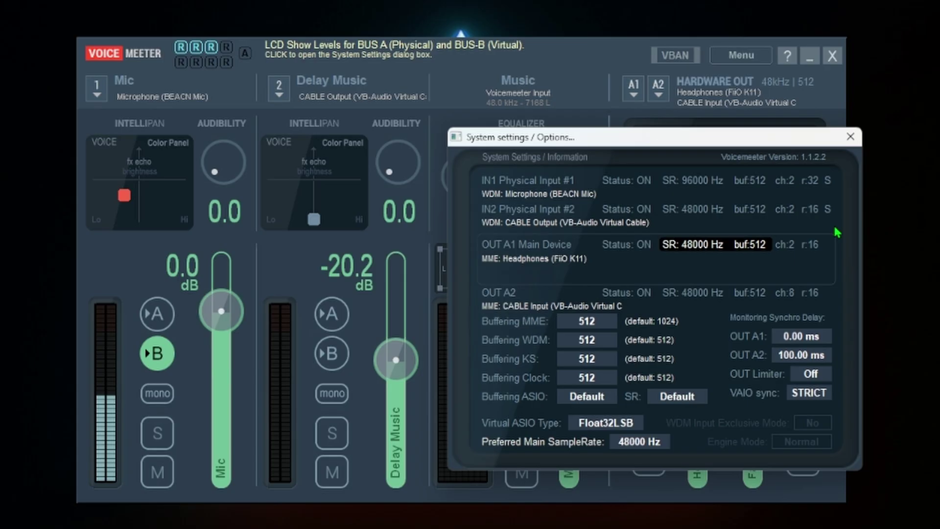
click(849, 144)
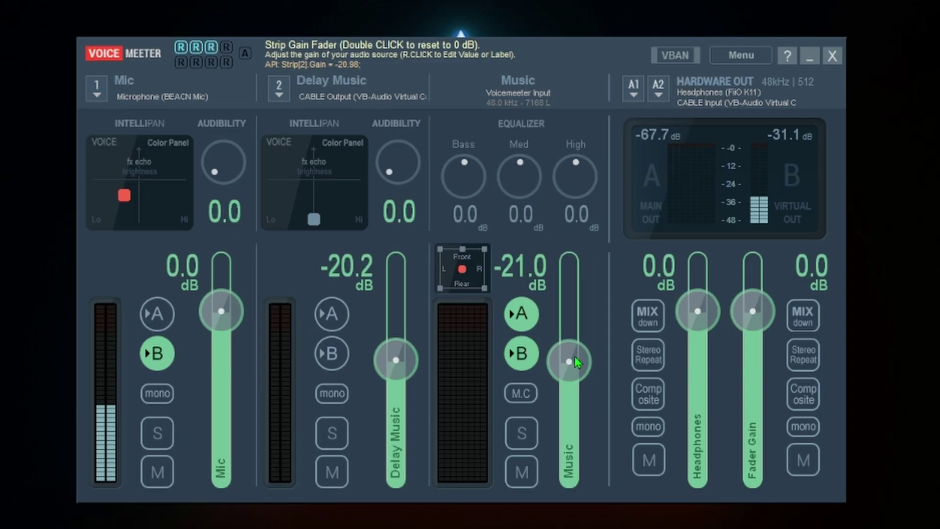
- Switch bus B off on the Music strip and on for the Delay Music strip
click(520, 354)
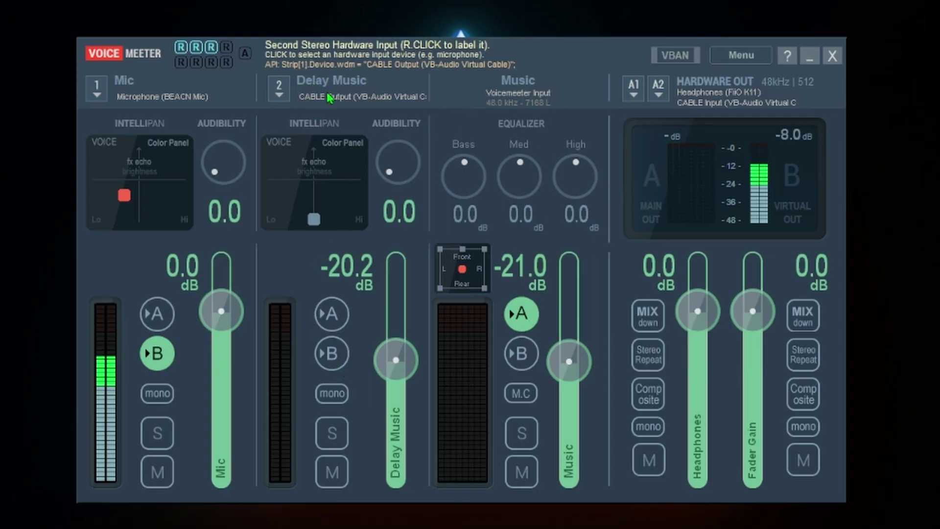
click(331, 353)
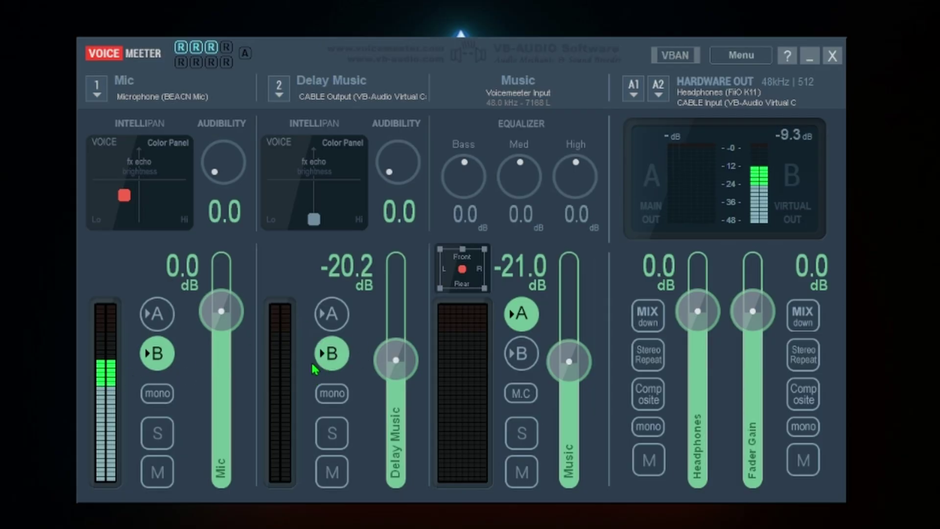
- Launch Windows Sound Recorder from search and move the Voicemeeter mixer up and to the right beside it
key(super+s)
text(sound)
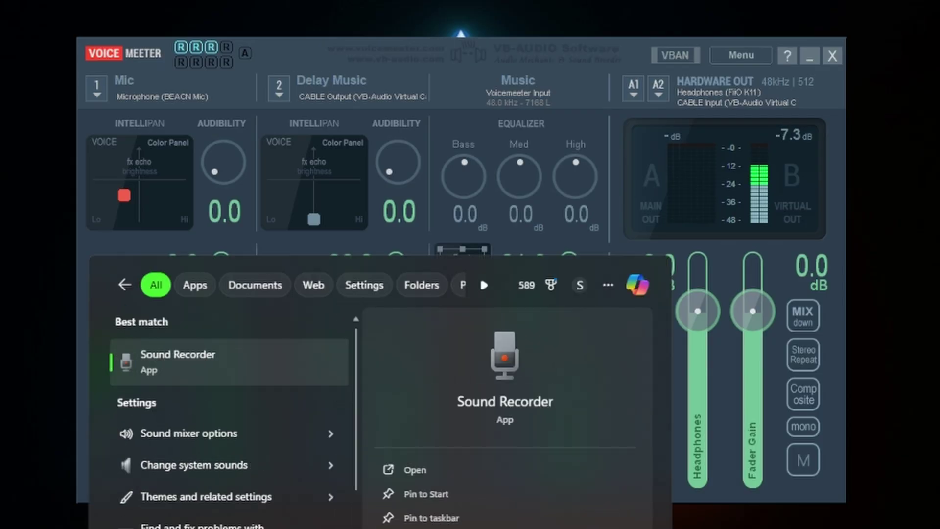
key(Return)
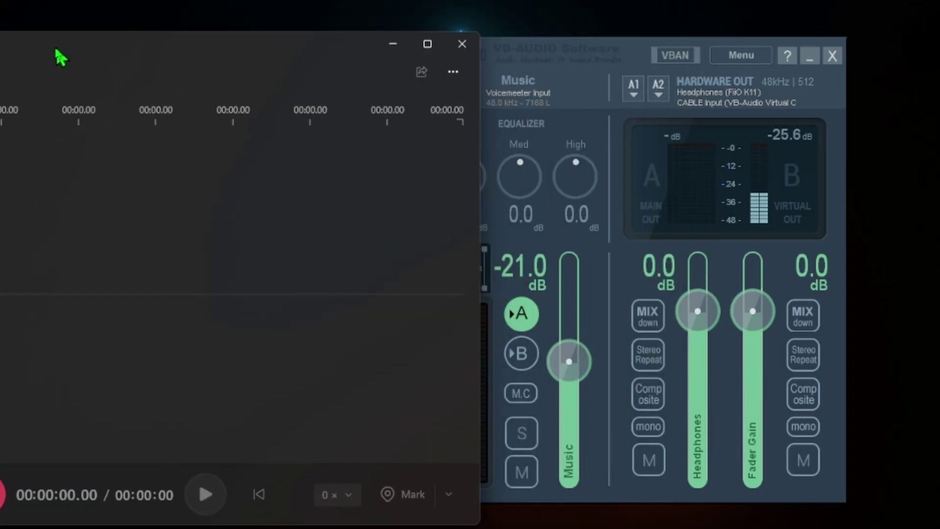
drag(508, 49, 672, 30)
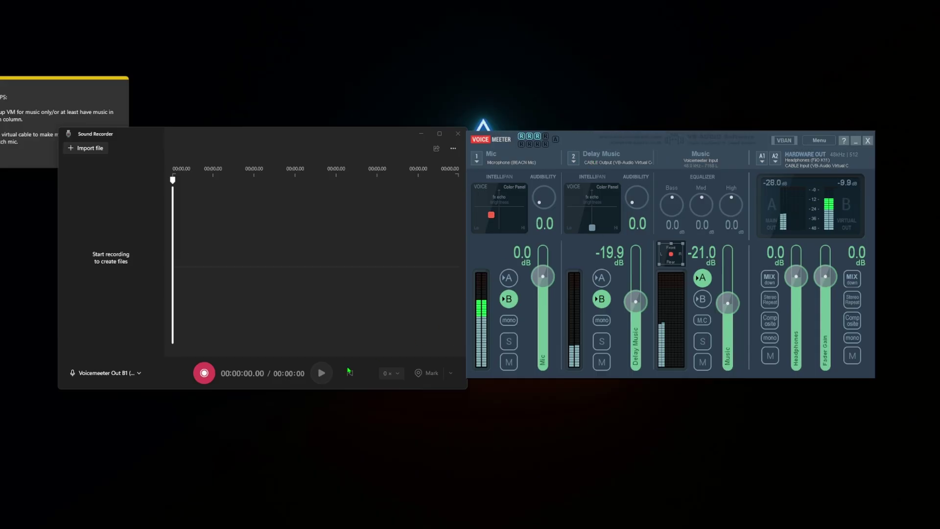
- Record an 8-second test clip while nudging the Delay Music fader, then move the sticky note to the top-left
click(204, 373)
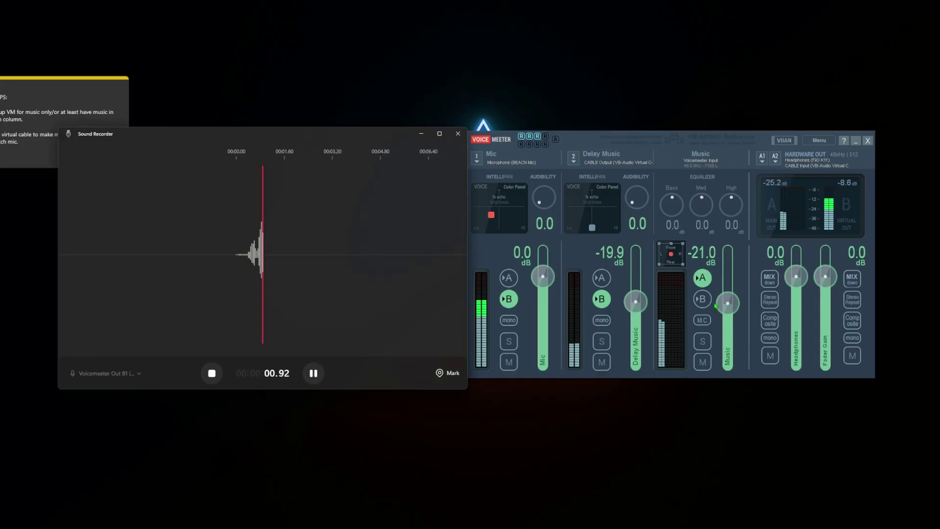
mouse_move(635, 309)
mouse_down()
mouse_move(637, 281)
mouse_move(640, 335)
mouse_move(640, 313)
mouse_up()
click(212, 373)
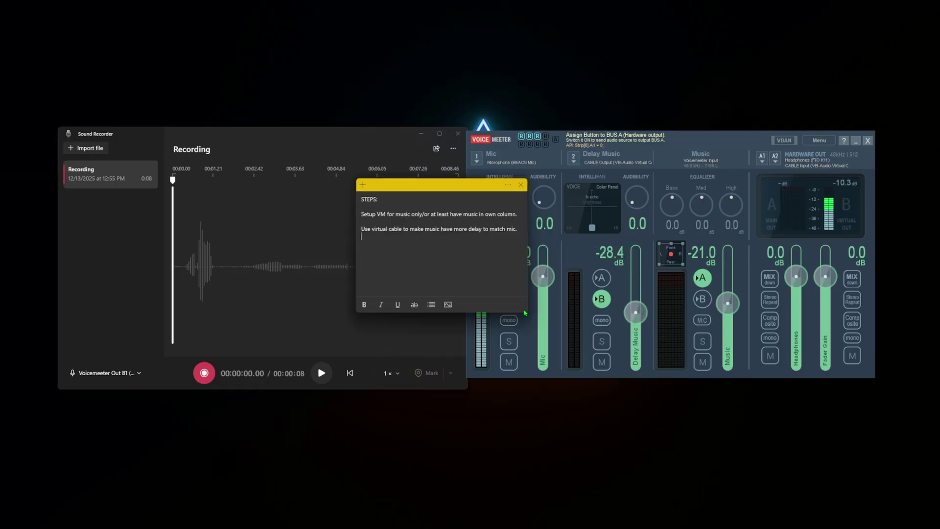
drag(436, 193, 101, 43)
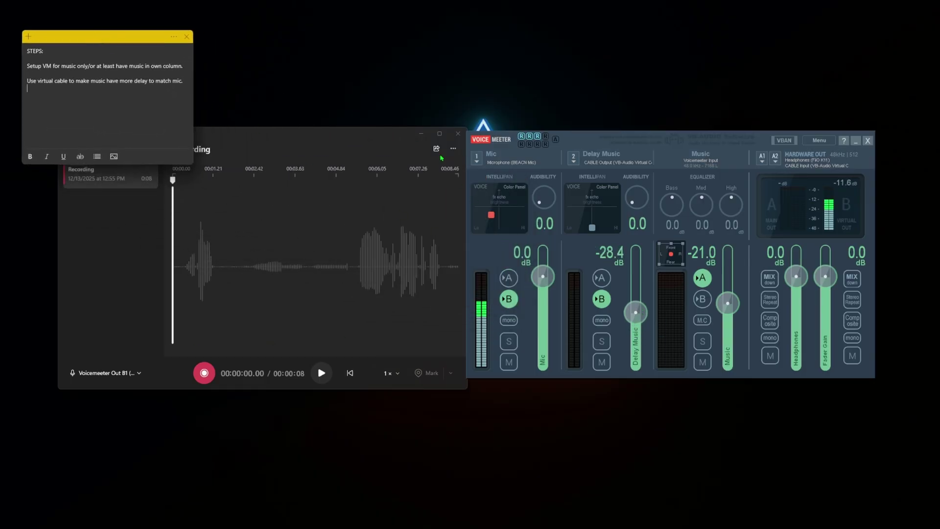
click(357, 129)
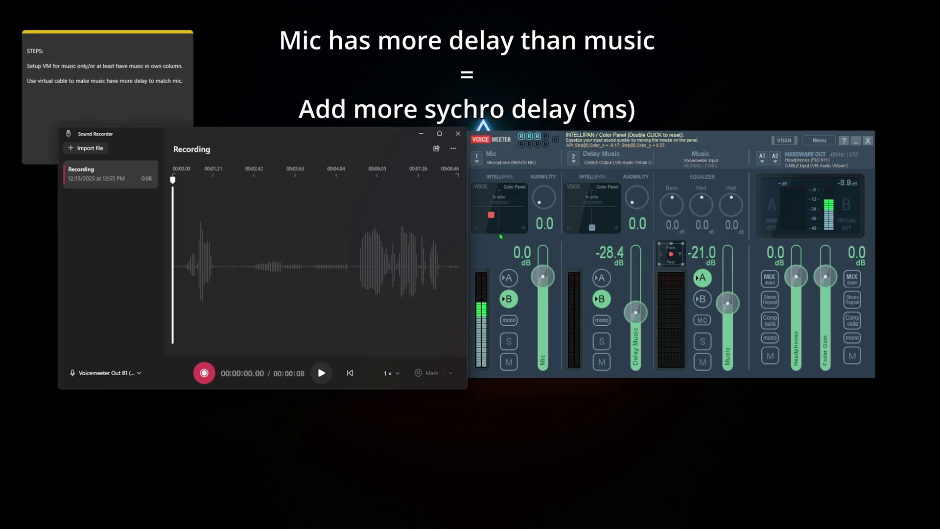
click(819, 140)
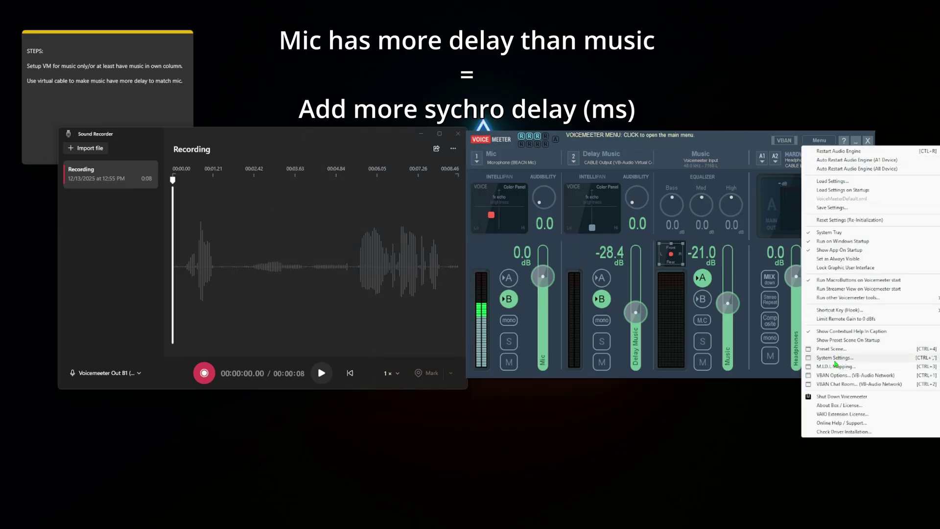
click(834, 359)
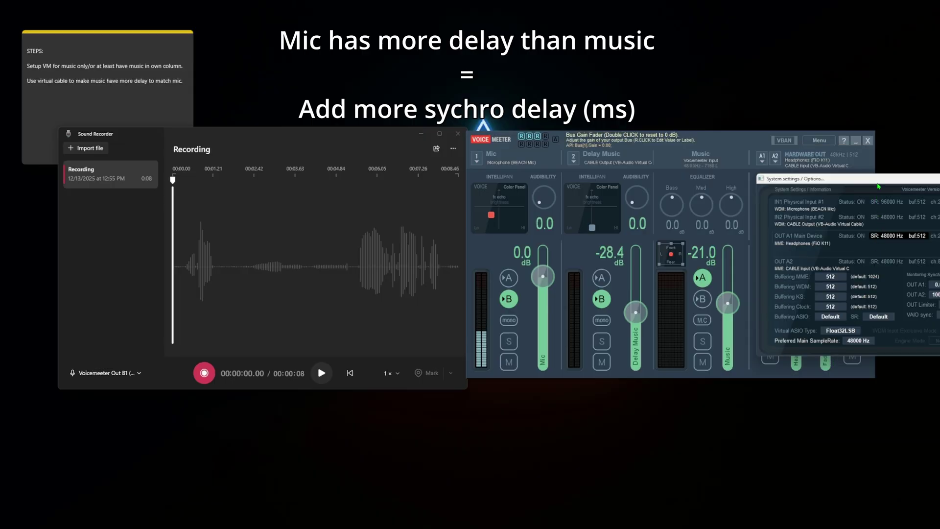
drag(803, 237, 550, 183)
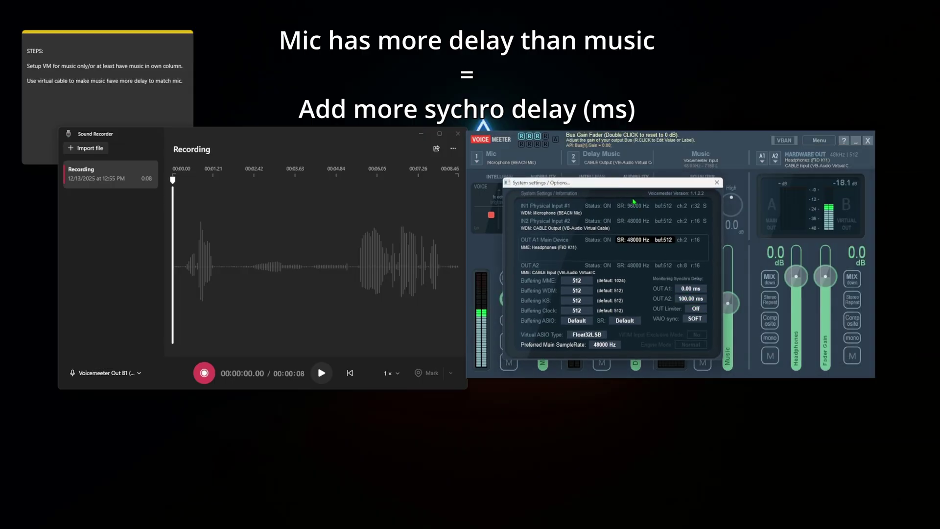
drag(626, 183, 776, 205)
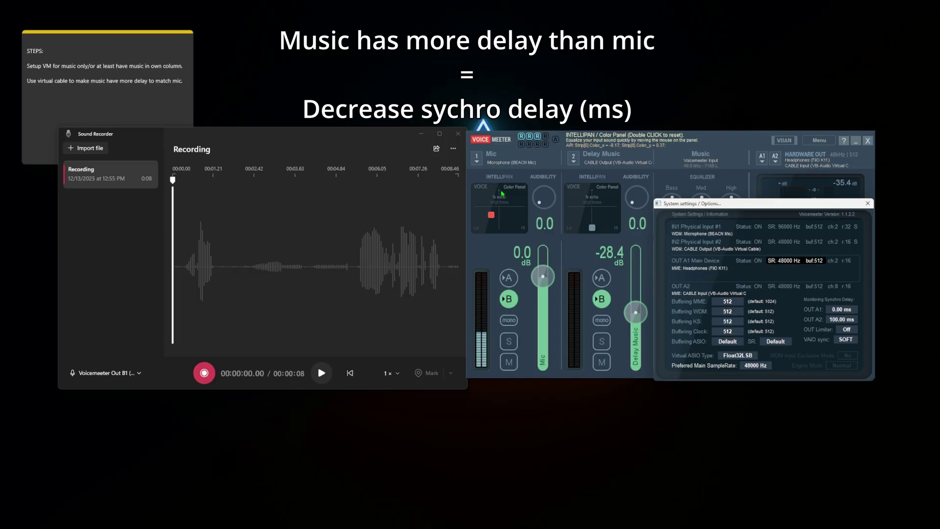
click(839, 321)
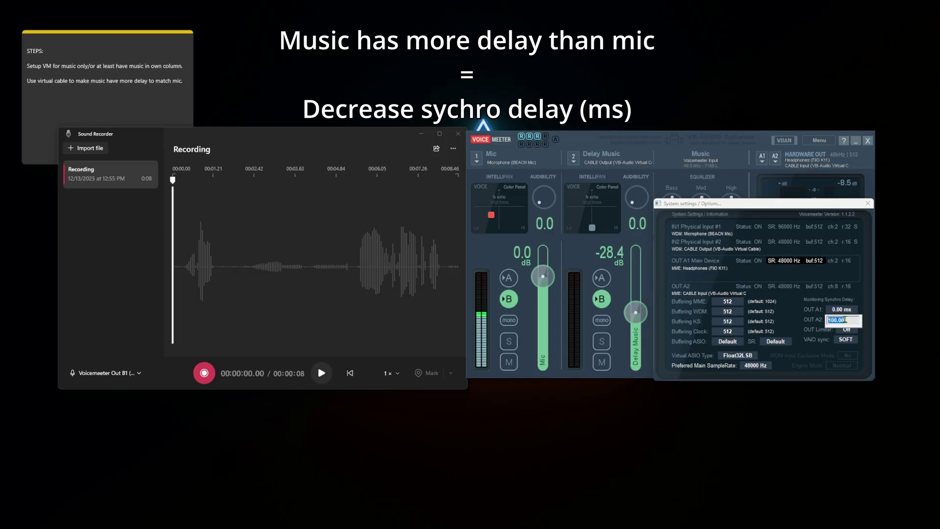
key(Return)
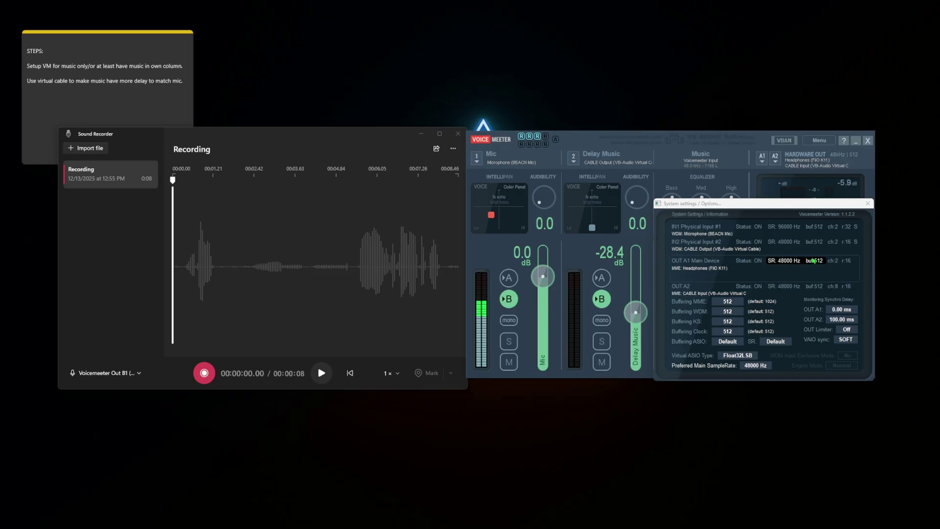
click(868, 203)
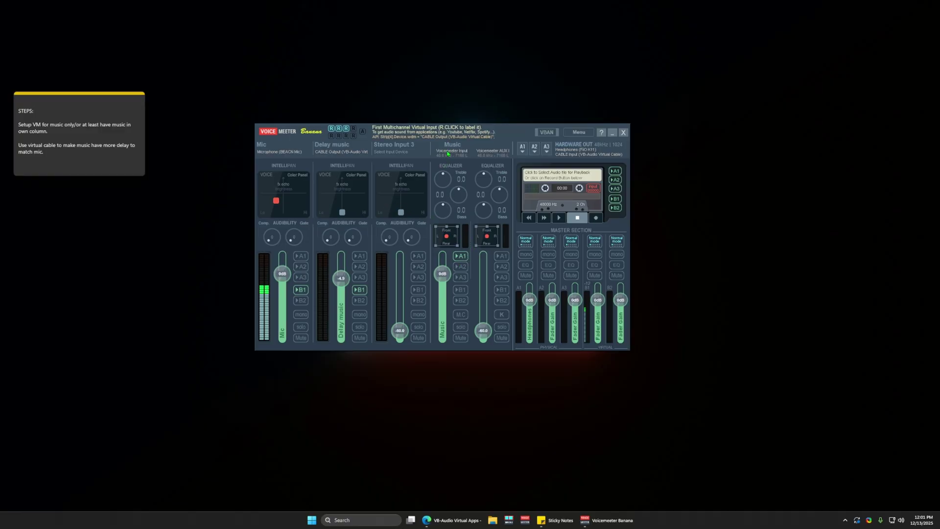
- Enable A2 on the Music strip and pull its gain down from 0 dB to about -25 dB
click(461, 269)
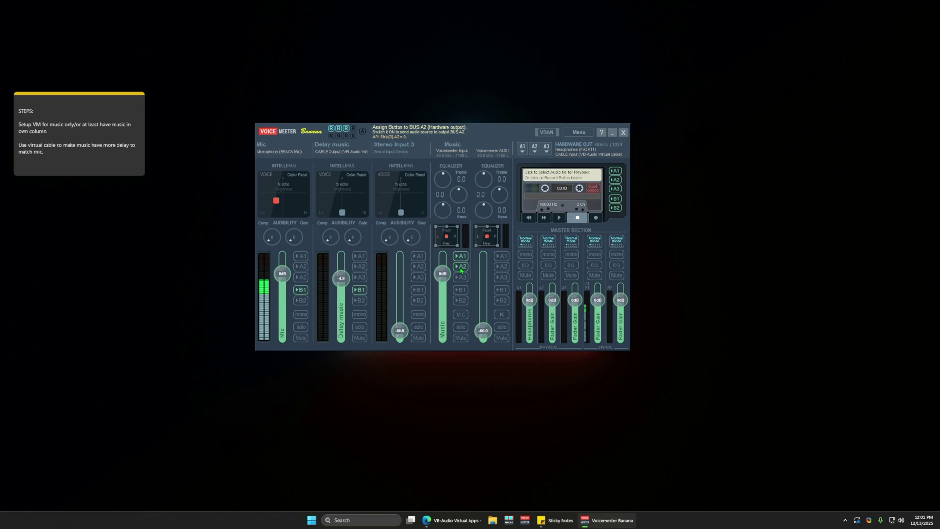
click(460, 267)
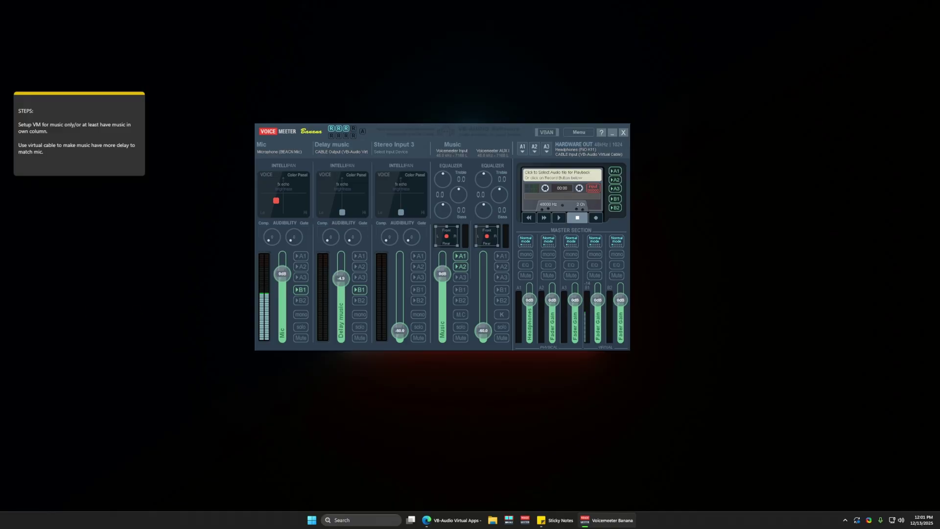
drag(442, 274, 443, 304)
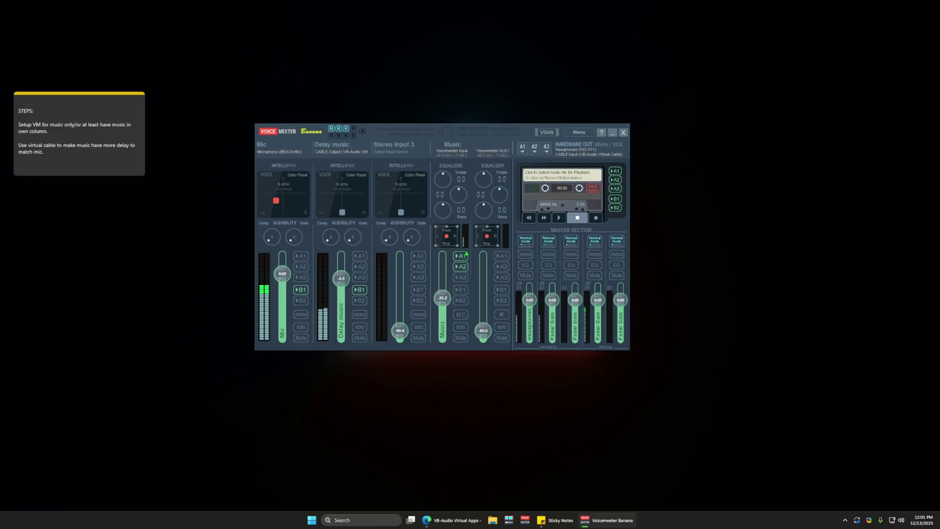